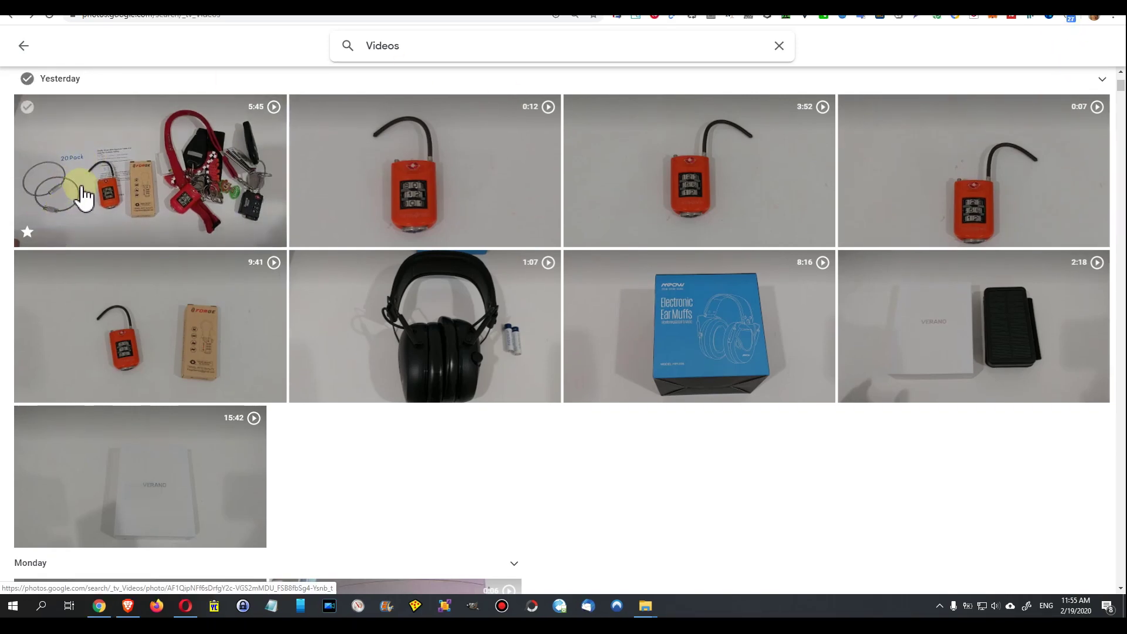
# Step: Open and pause the 5:45 locks video, then try Download while it's still processing
pyautogui.click(117, 175)
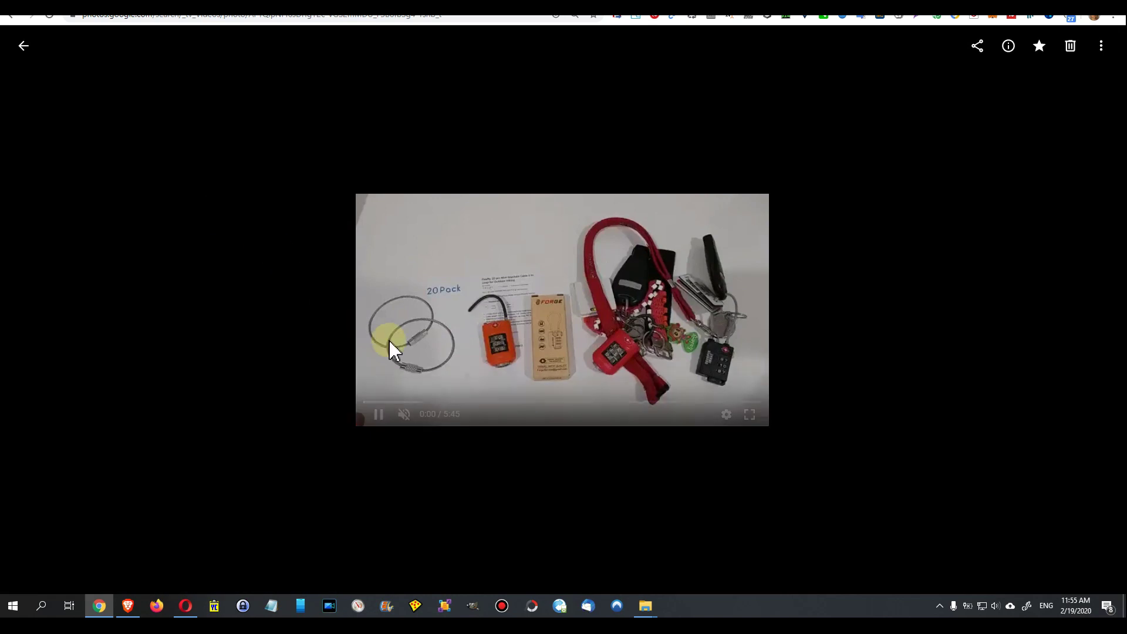
pyautogui.click(379, 414)
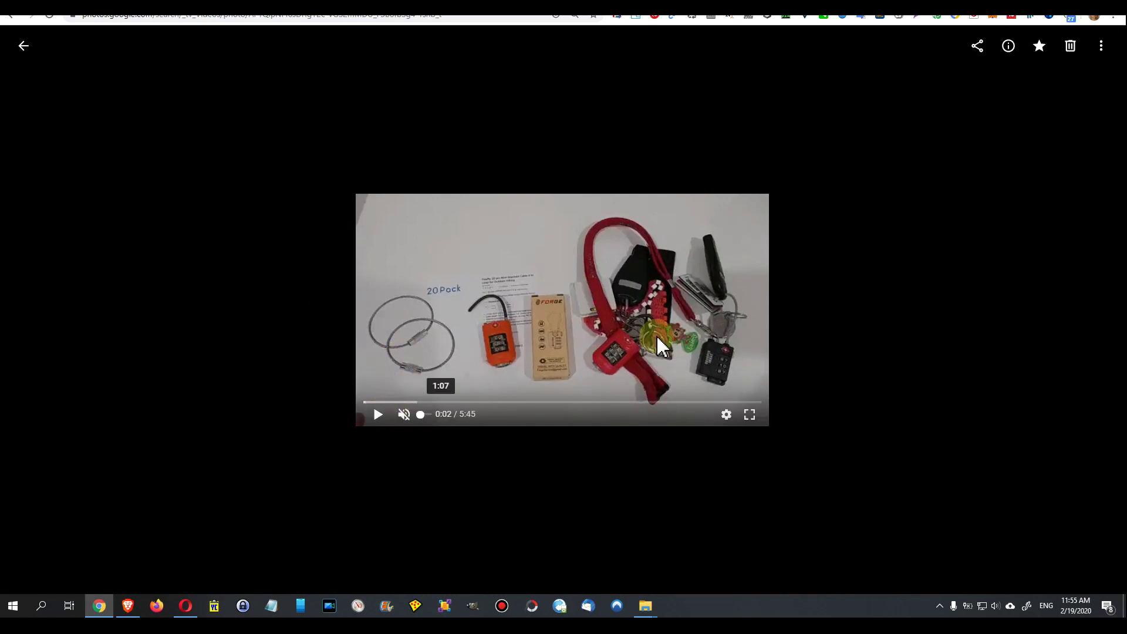
pyautogui.click(1104, 46)
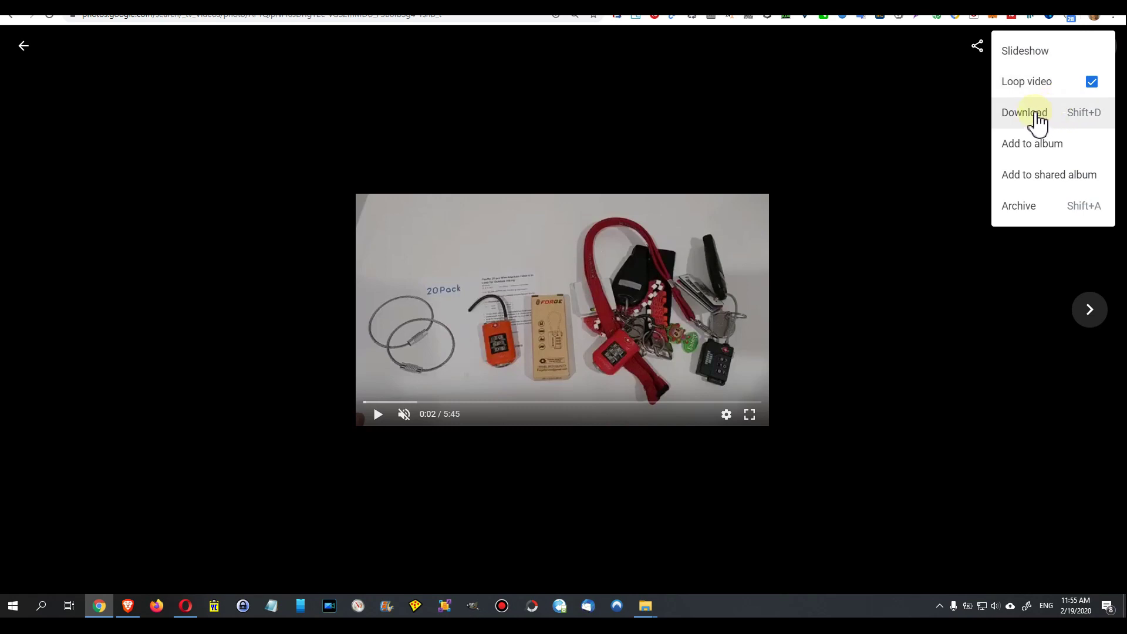
pyautogui.click(1037, 114)
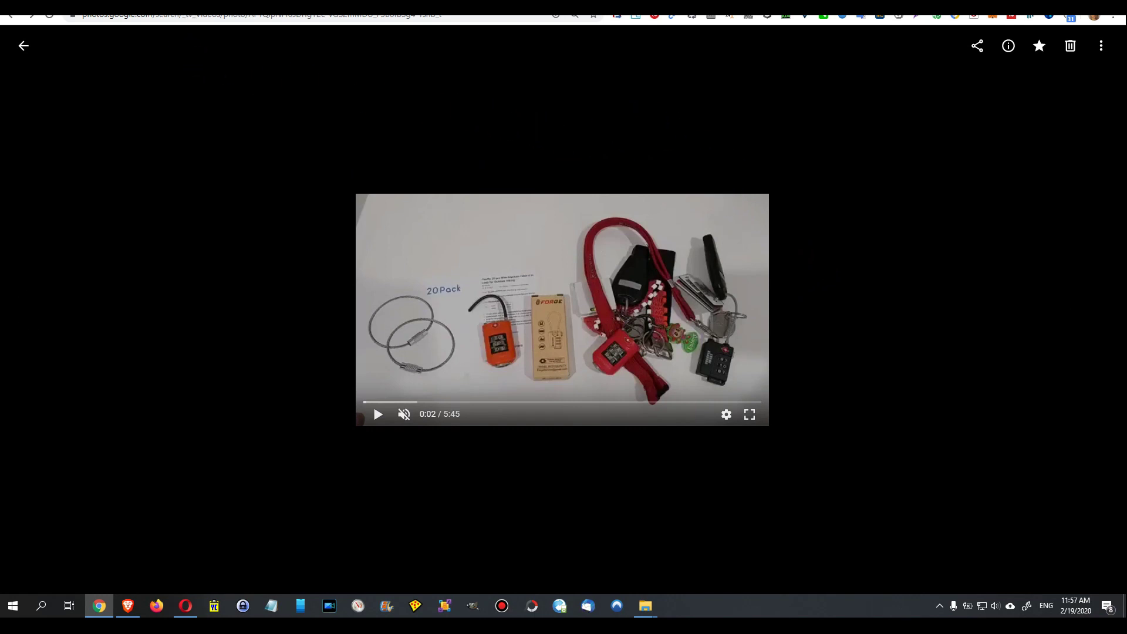
# Step: Check the uploaded mp4 in YouTube Studio, where processing shows 0%
pyautogui.click(229, 7)
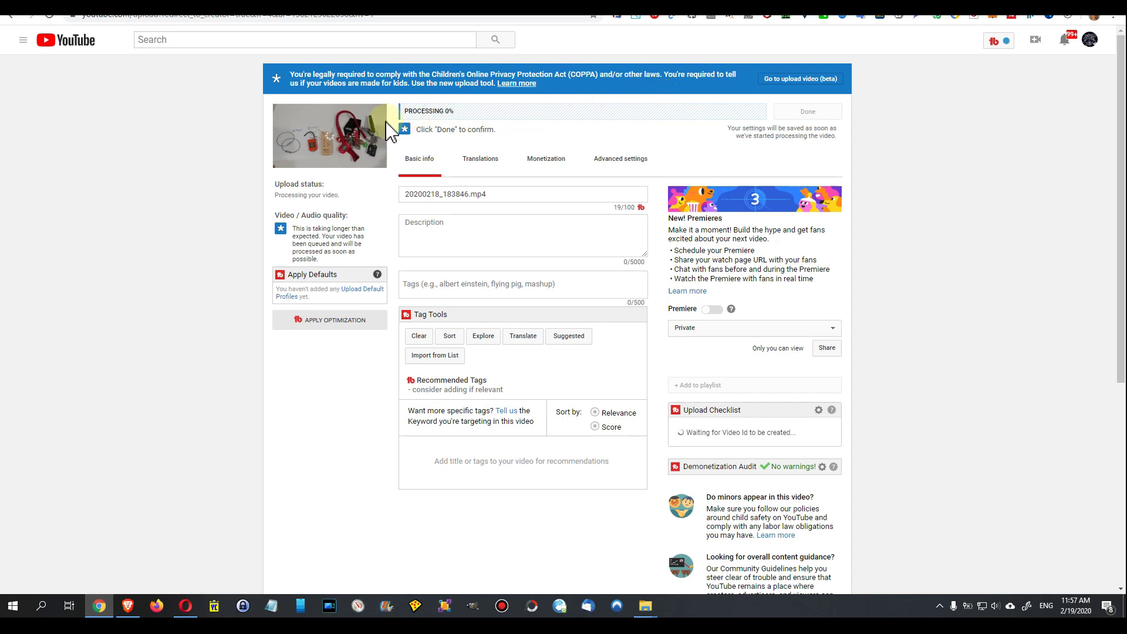
pyautogui.moveTo(406, 112); pyautogui.dragTo(462, 120)
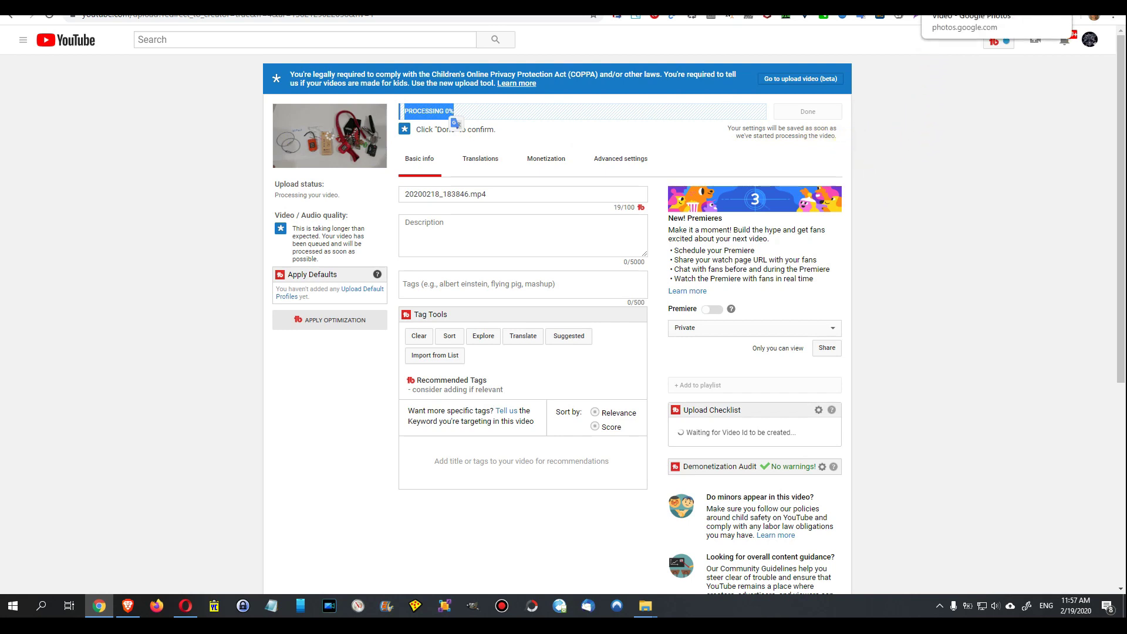
pyautogui.click(942, 16)
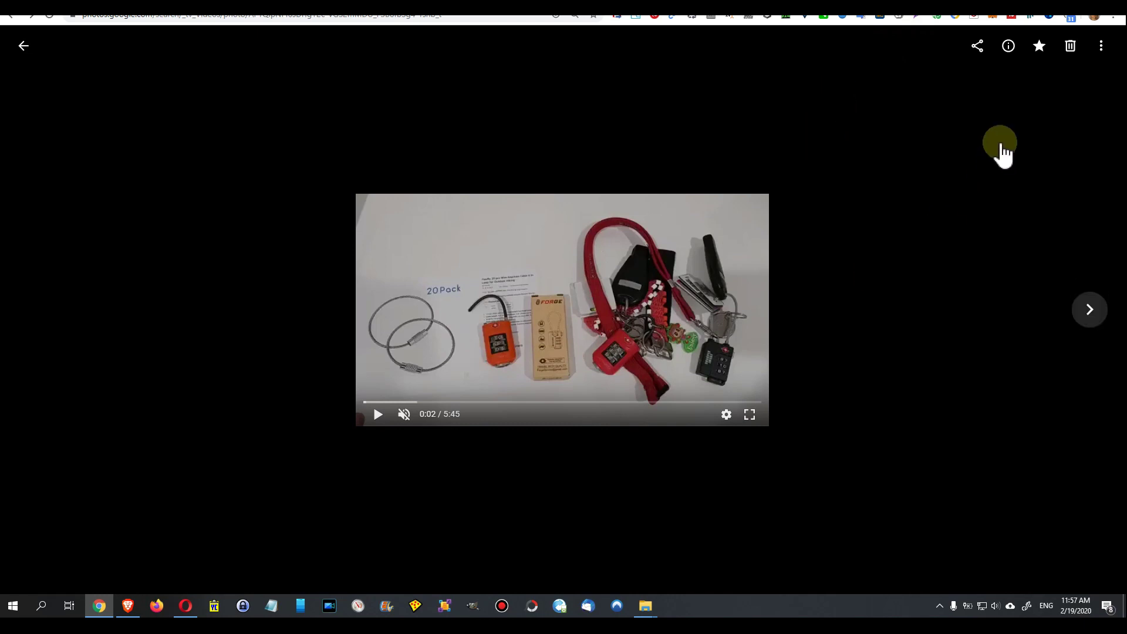
# Step: Create and copy a share link for the locks video, then load it in the browser
pyautogui.click(977, 46)
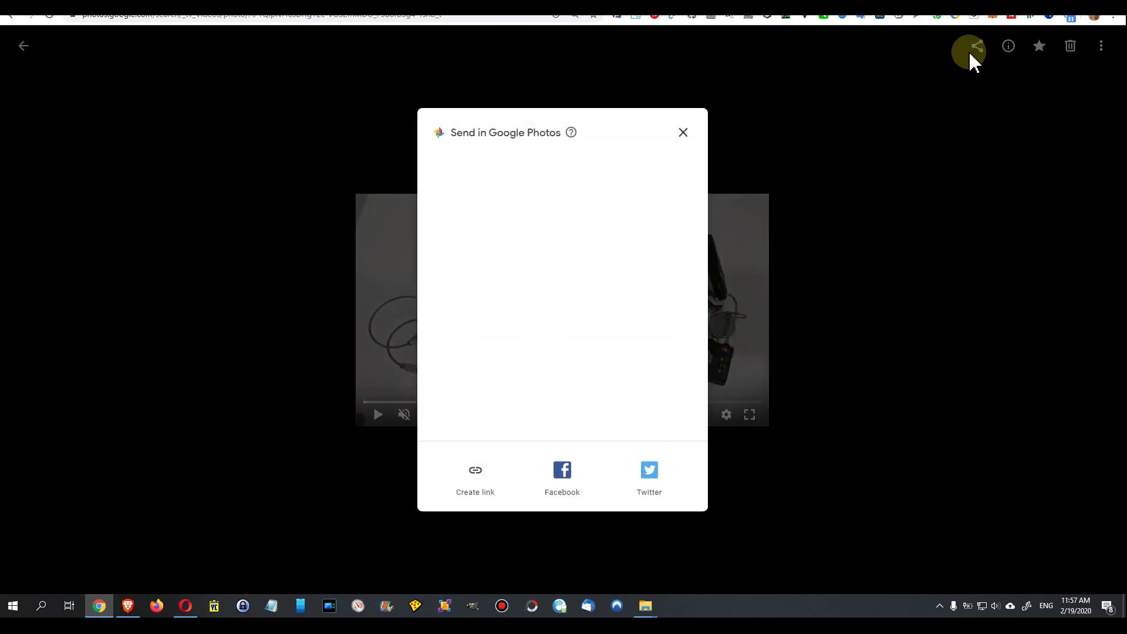
pyautogui.click(475, 475)
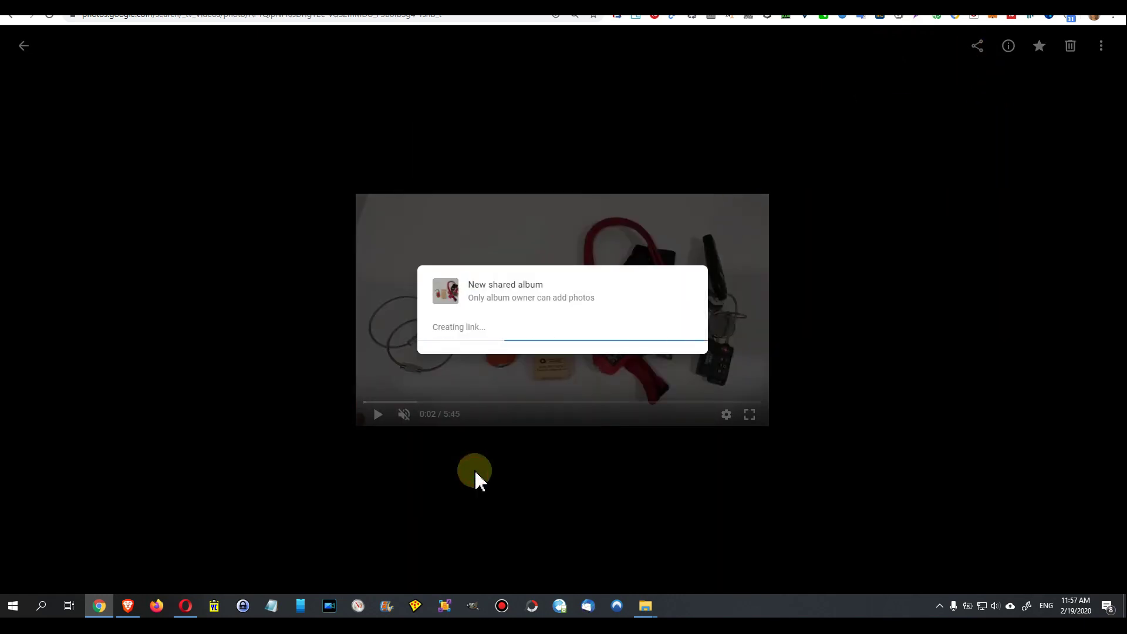
pyautogui.click(678, 343)
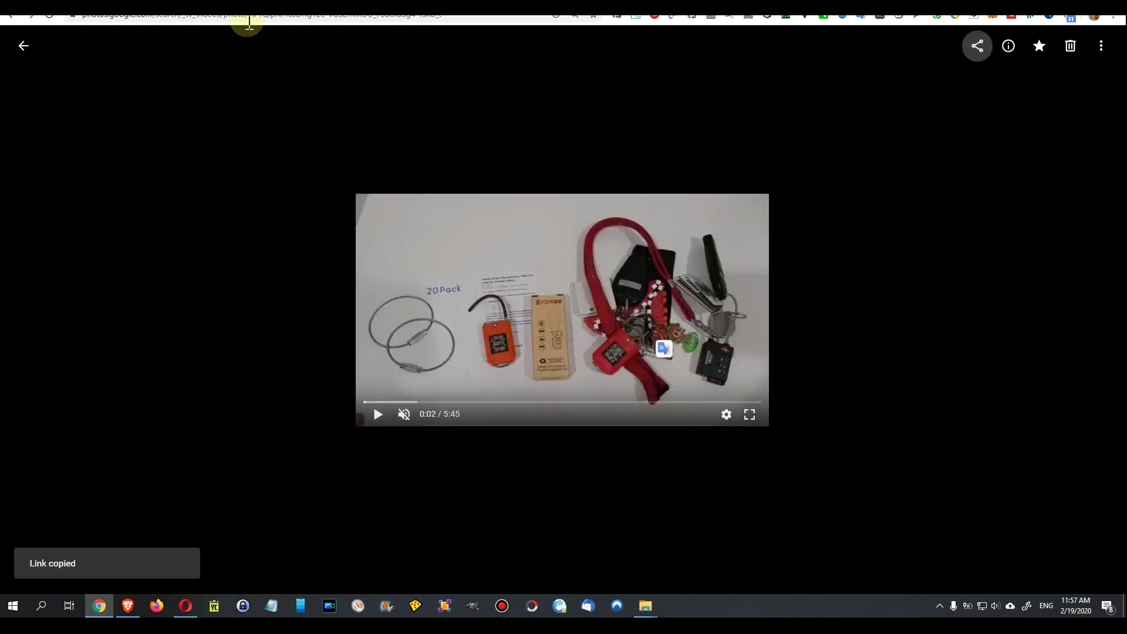
pyautogui.click(252, 16)
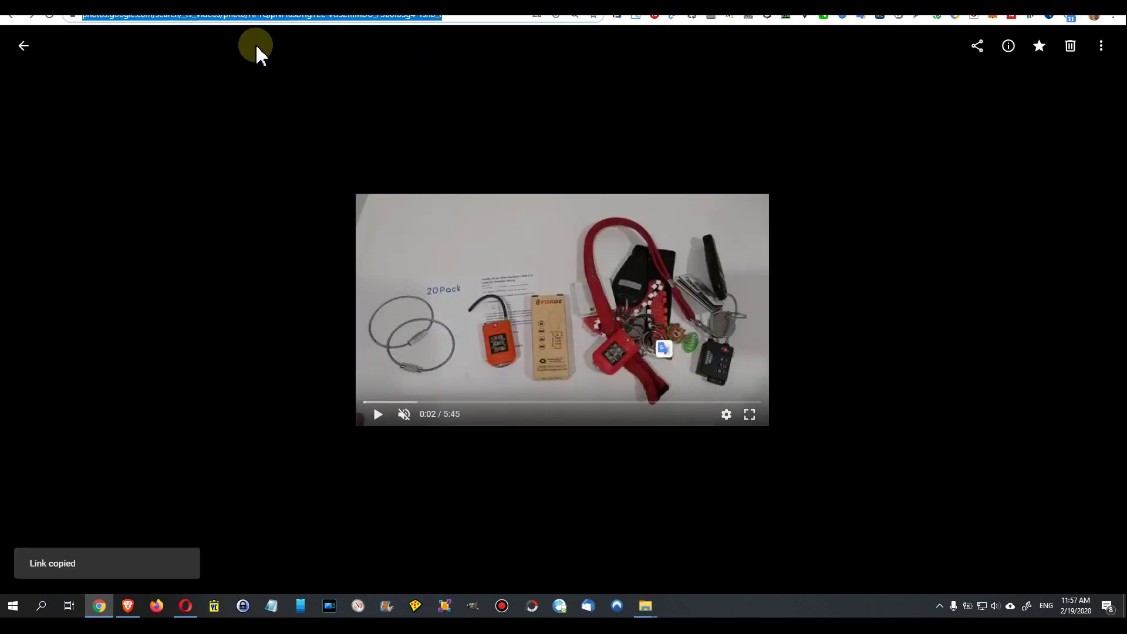
pyautogui.hotkey('ctrl', 'v')
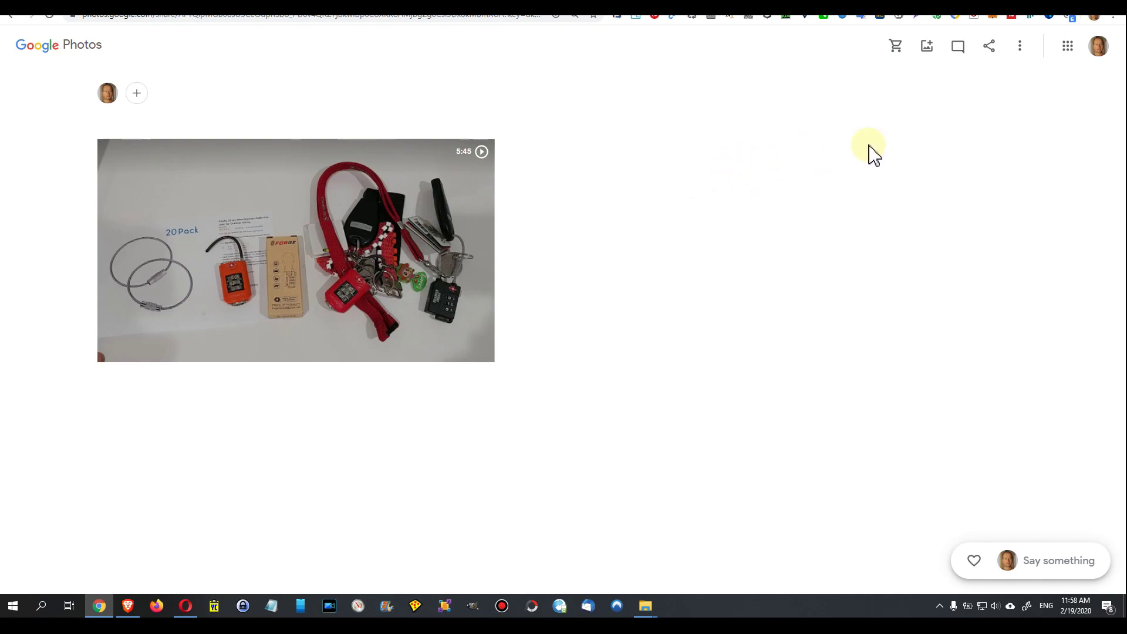
# Step: Use Download all on the shared album and save the locks mp4 to Downloads
pyautogui.click(1022, 46)
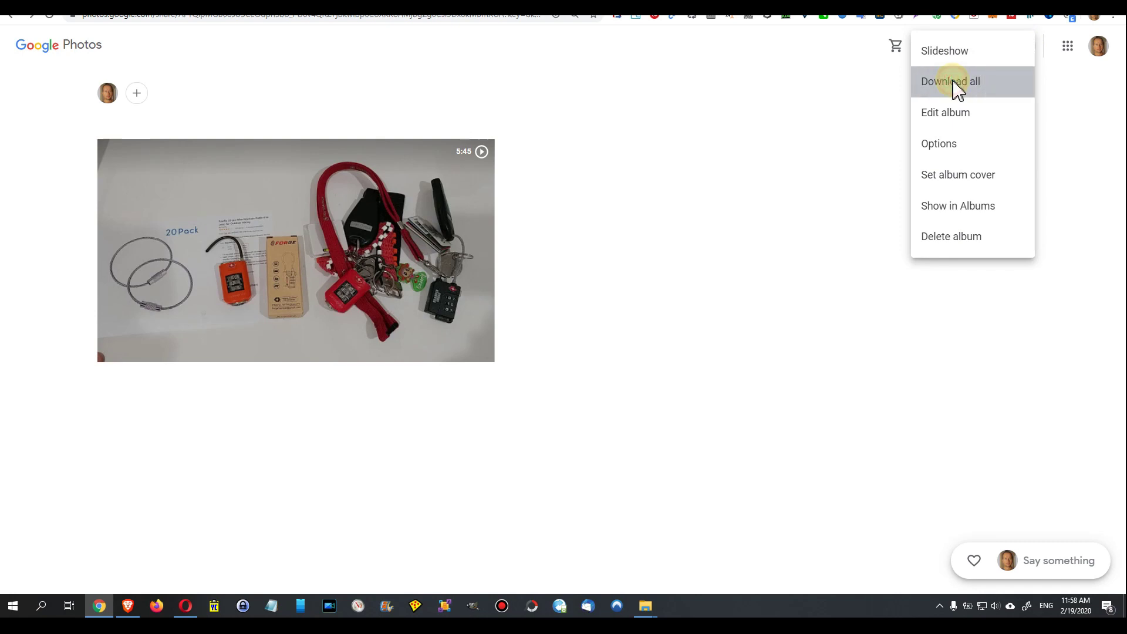
pyautogui.click(956, 87)
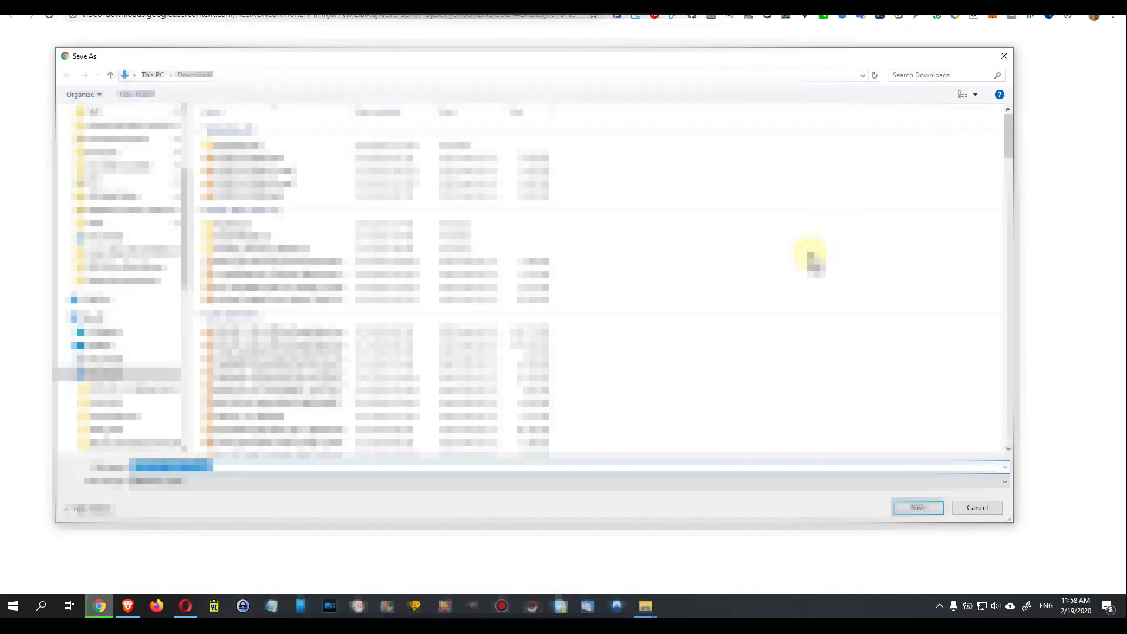
pyautogui.click(910, 506)
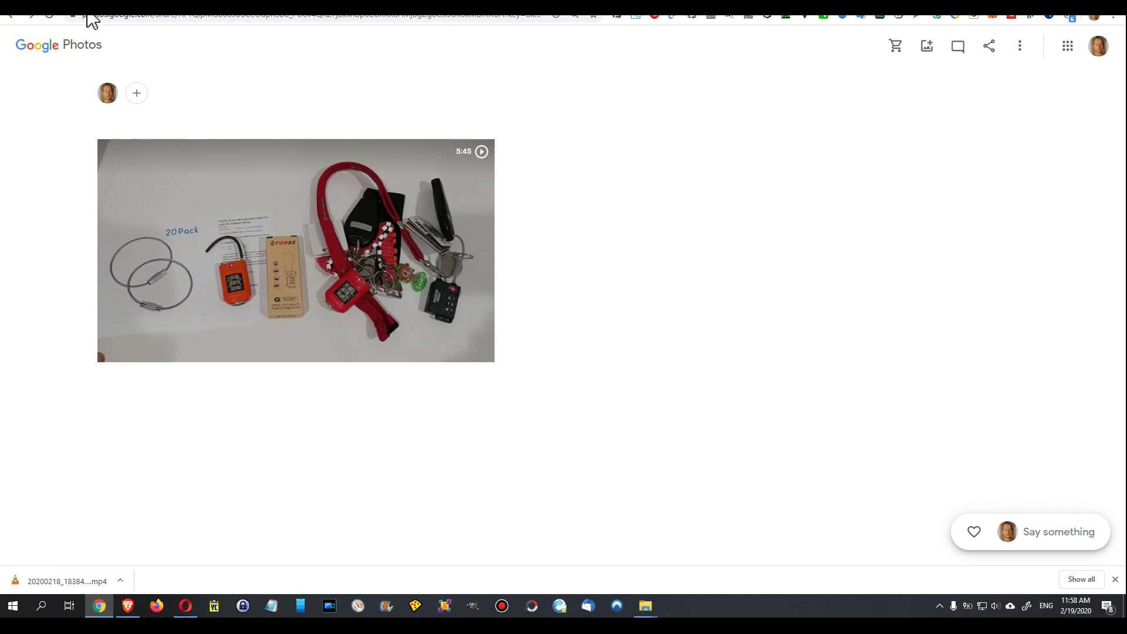
# Step: Return to the original locks video and view its quality options, which top out at 360p
pyautogui.click(11, 16)
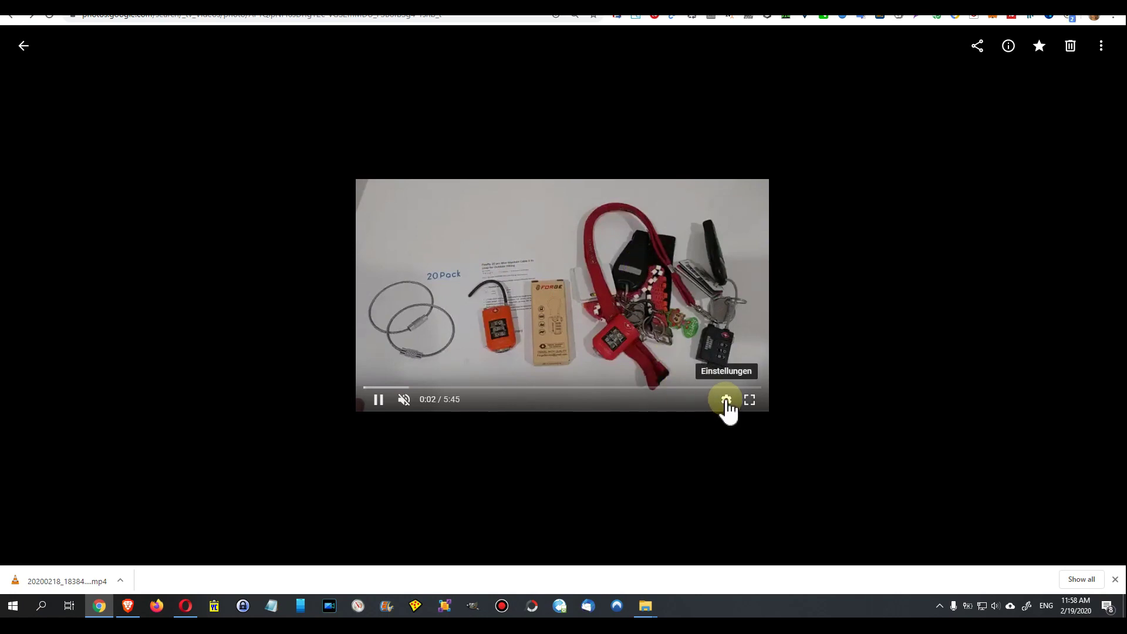
pyautogui.click(726, 401)
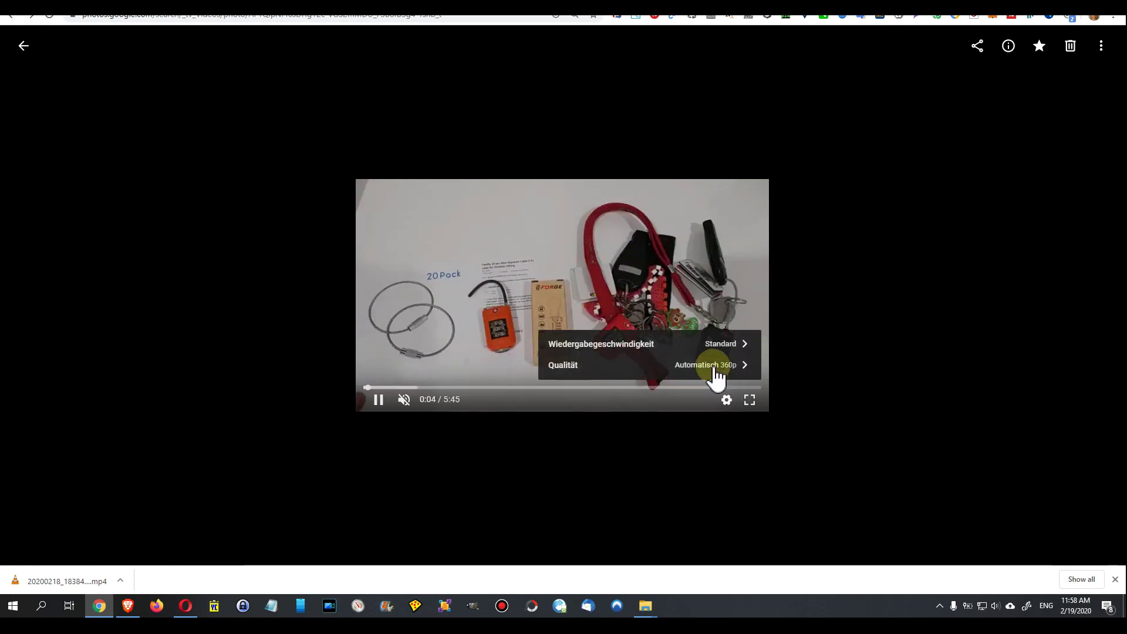
pyautogui.click(744, 364)
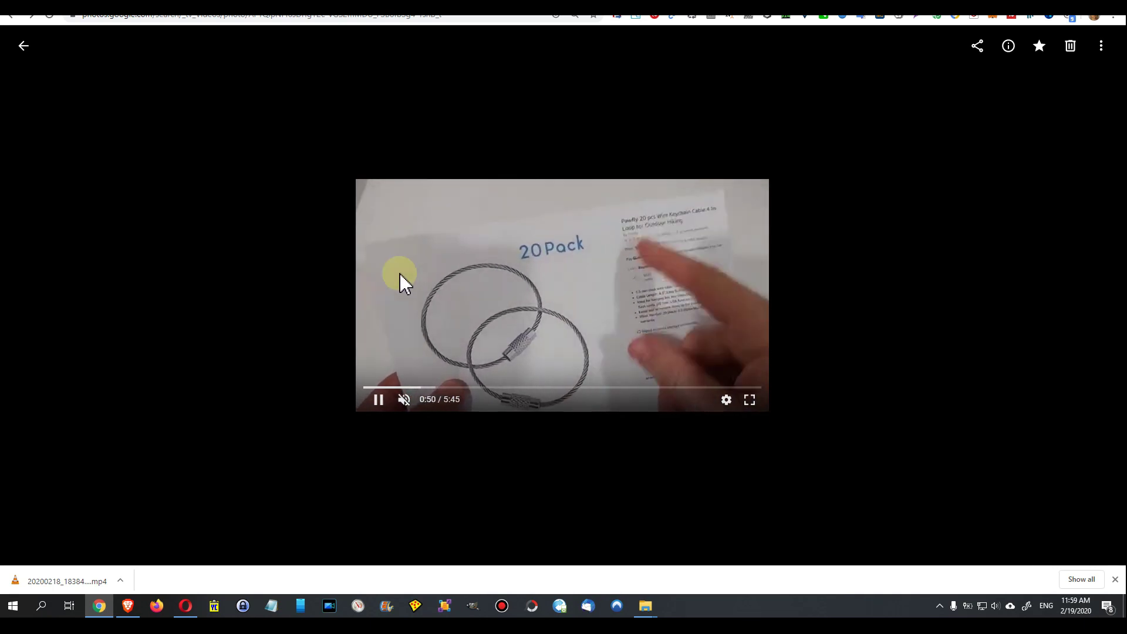
# Step: Pause, resume and re-pause the locks video so it stops at 0:51
pyautogui.click(377, 399)
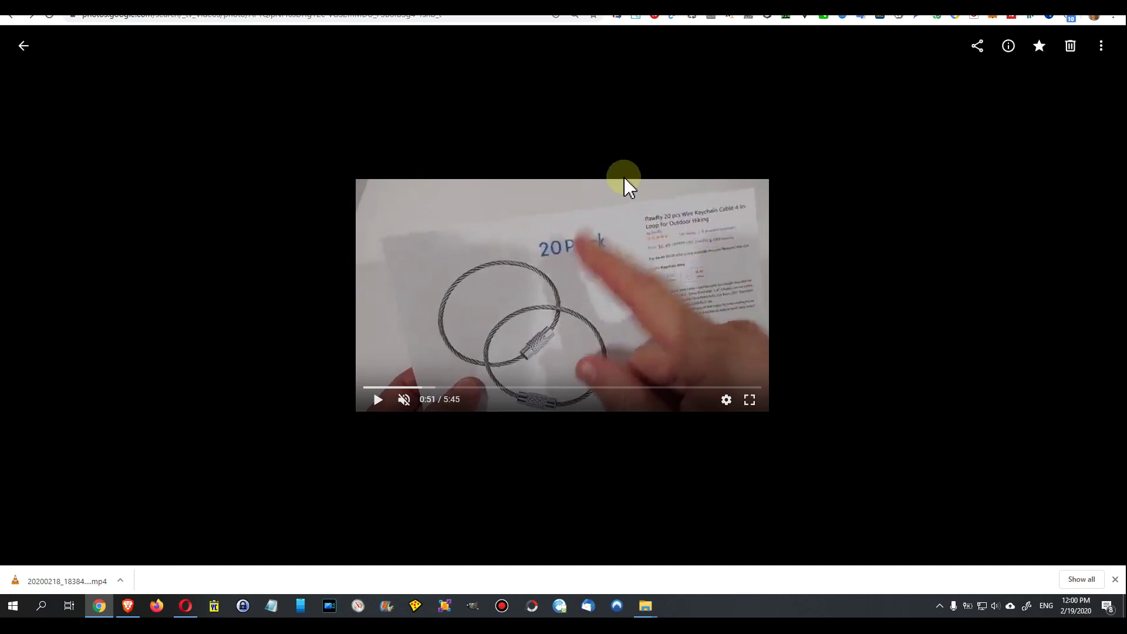
pyautogui.click(380, 399)
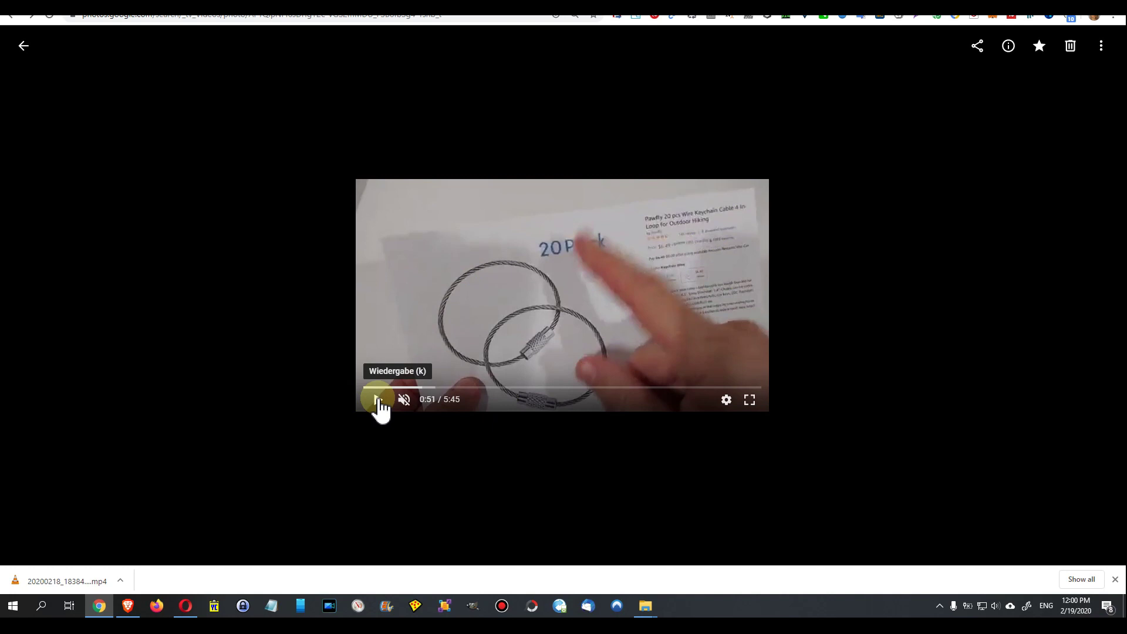
pyautogui.click(379, 401)
pyautogui.moveTo(404, 400)
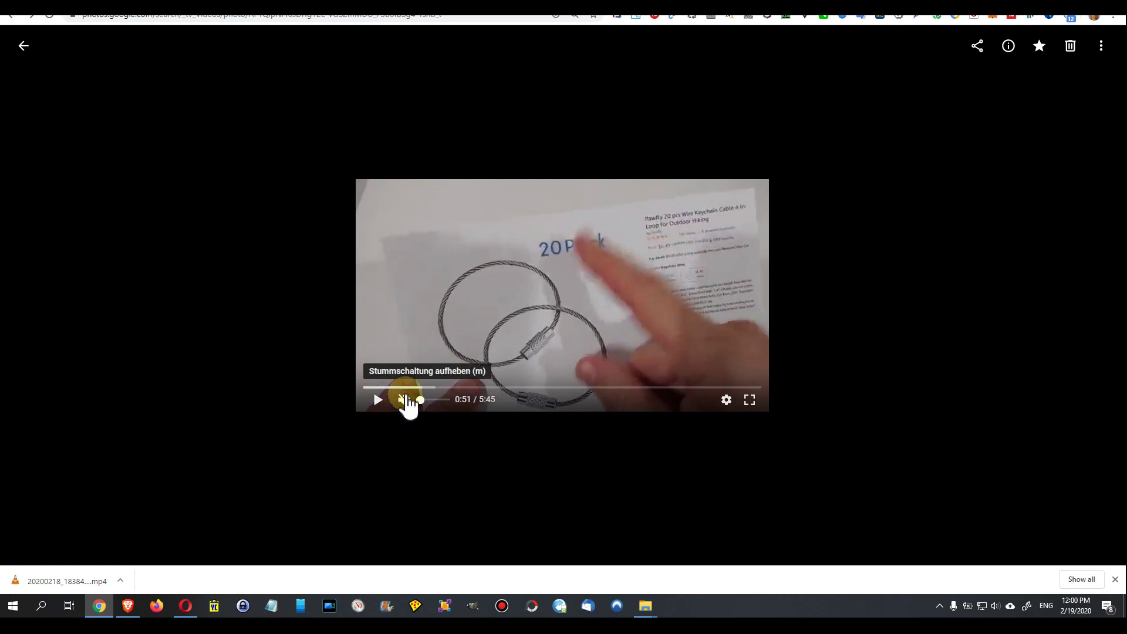